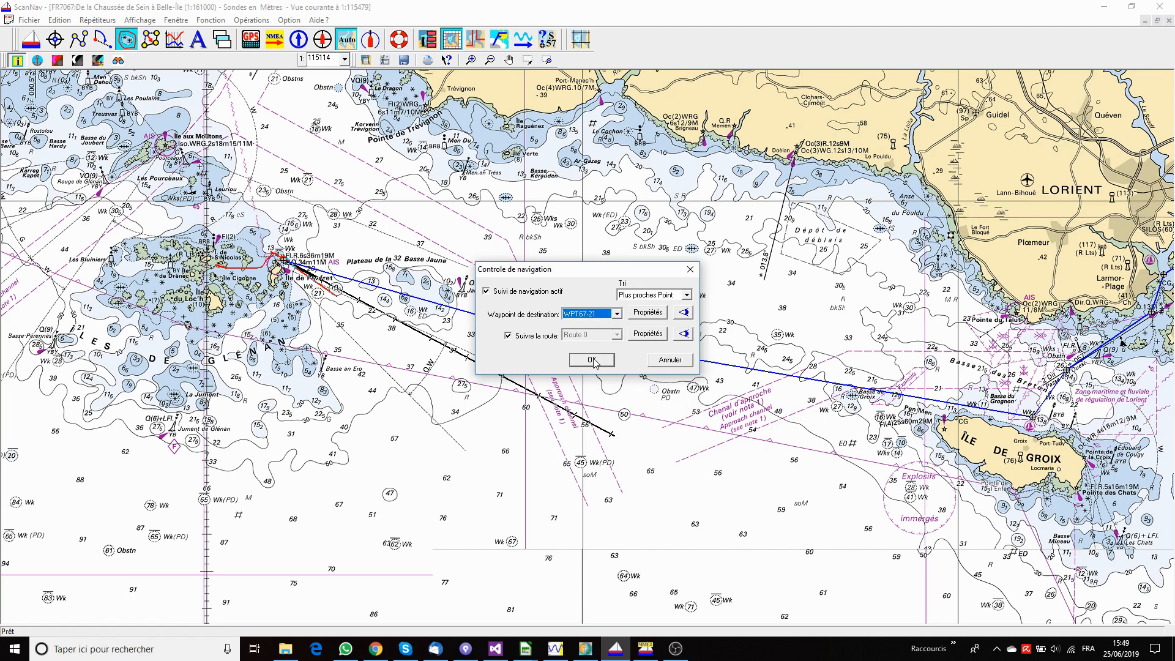
- Activate navigation tracking along Route 0 towards waypoint WPT67-21, and review the route's width and off-route alert properties
left_click(592, 360)
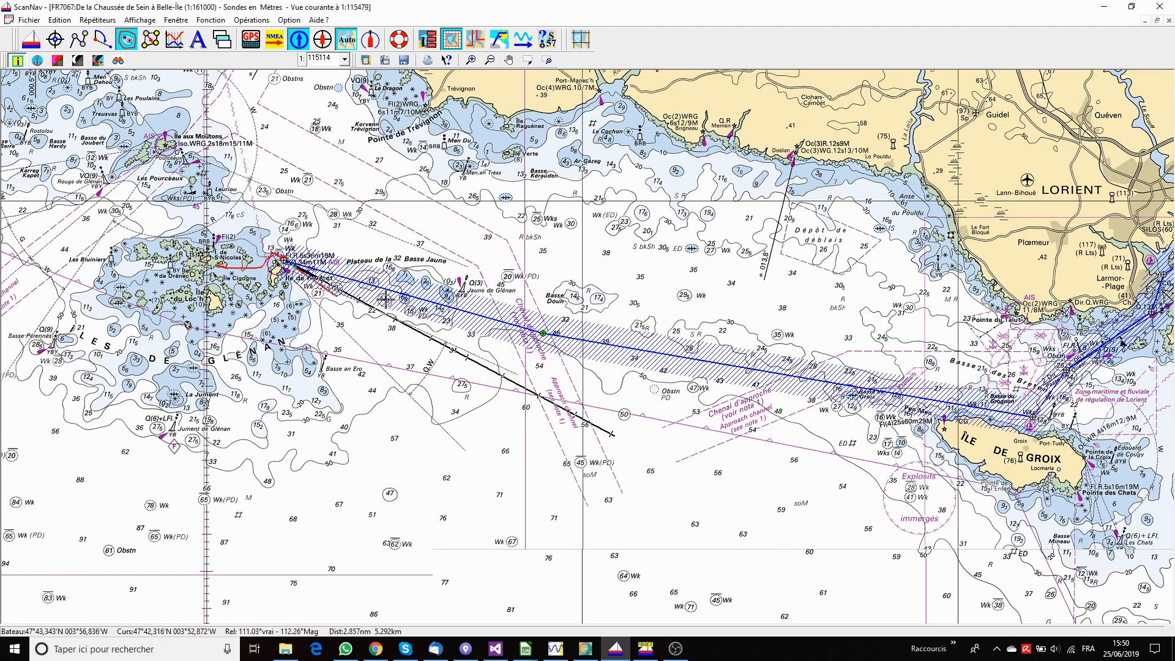
right_click(571, 339)
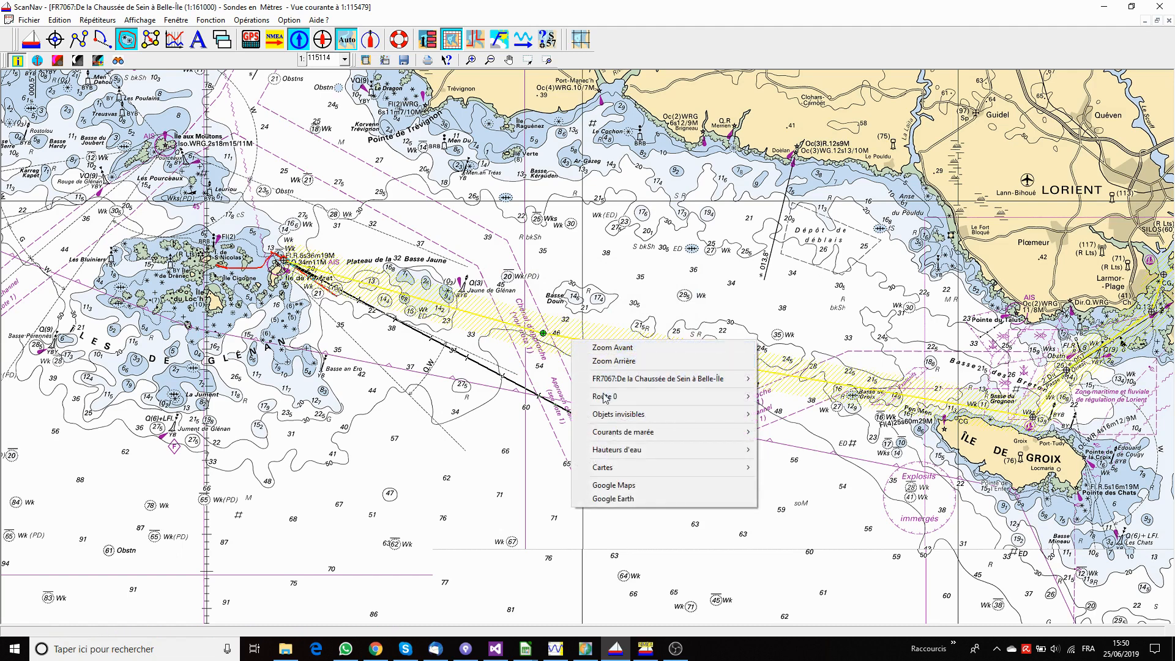
mouse_move(612, 398)
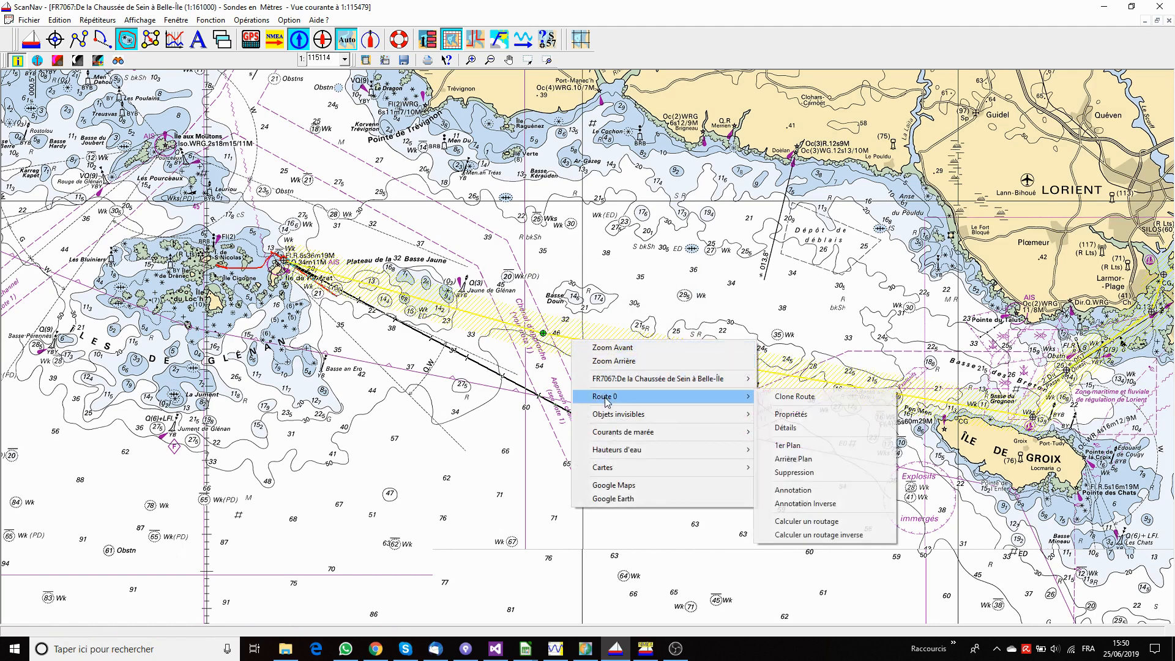
left_click(791, 414)
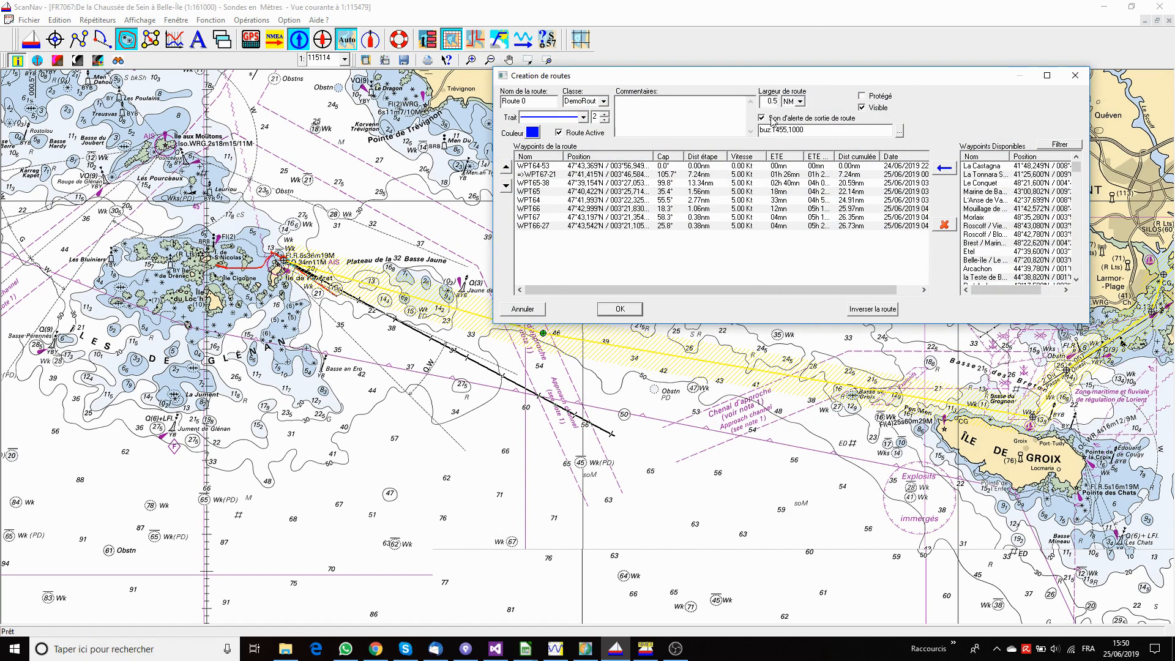
left_click(619, 311)
- Activate NMEA listening with recording of the boat's track
left_click(274, 40)
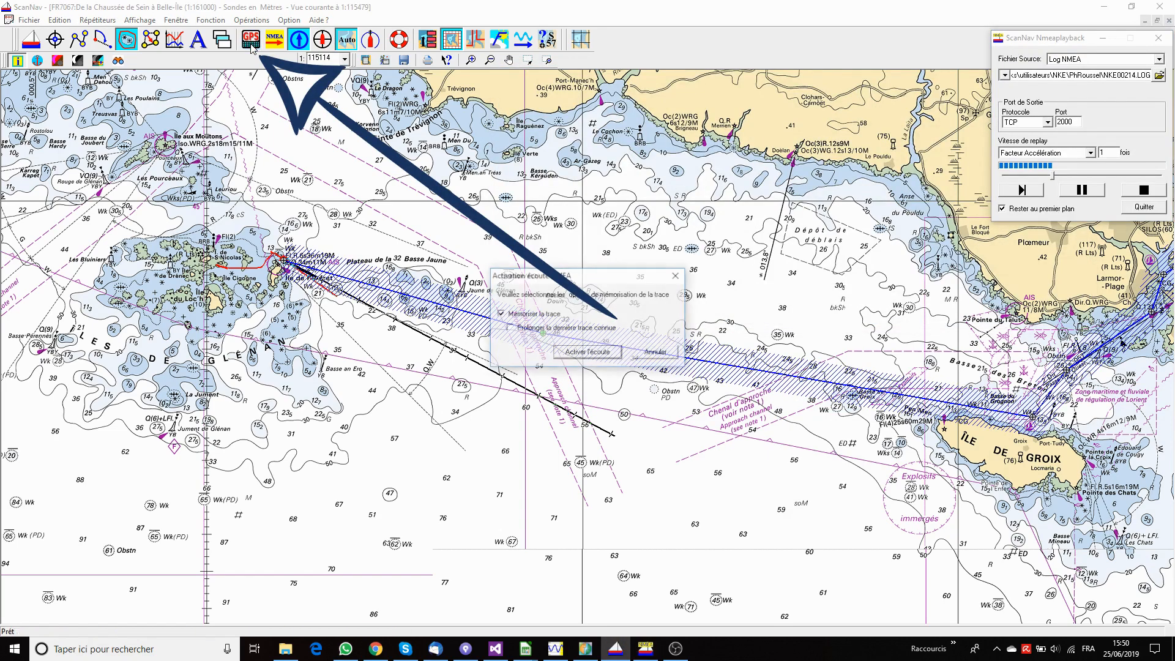
left_click(581, 353)
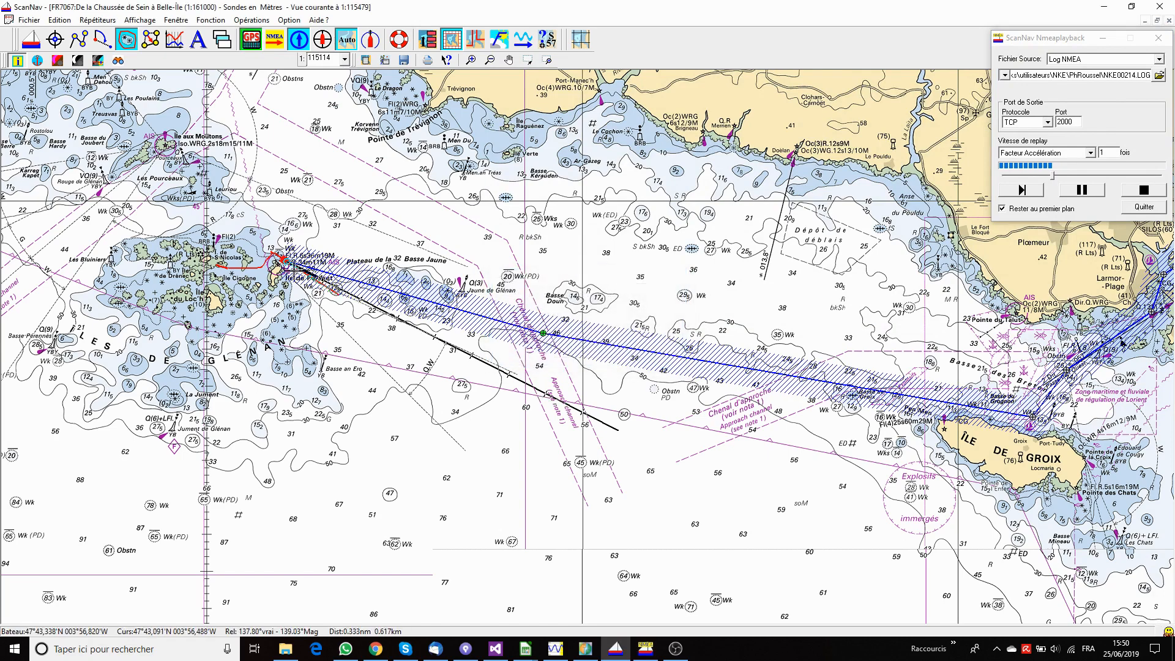
- Clear the NMEA playback window off the chart and display the navigation repeaters beside it
scroll(283, 265, "up", 2)
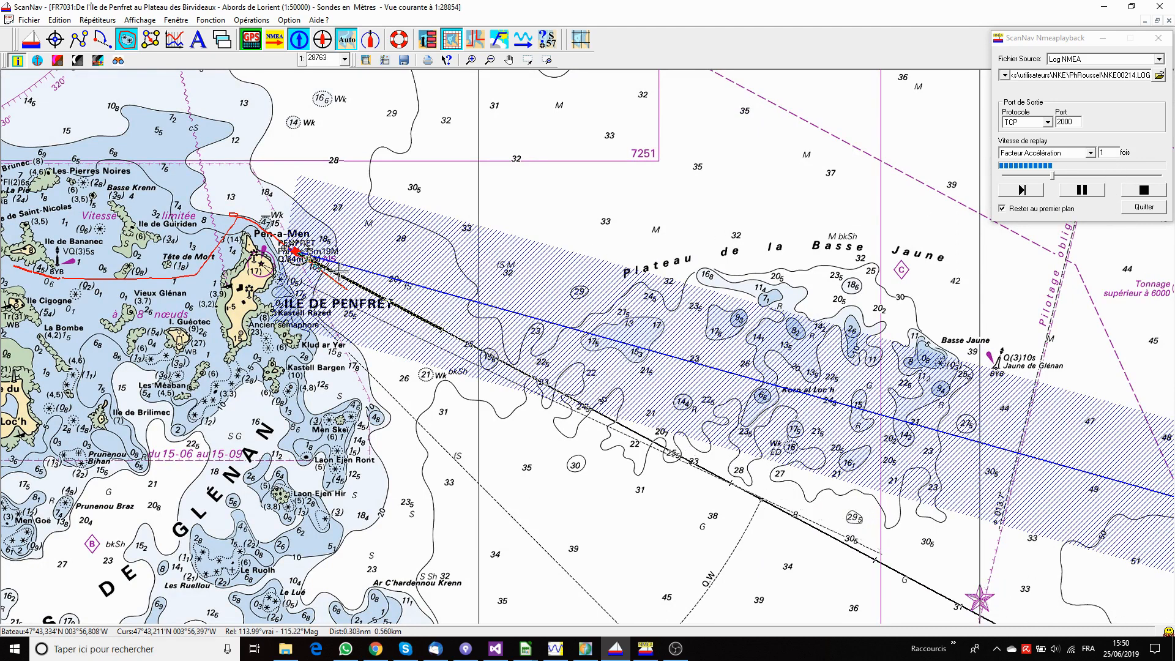
scroll(295, 262, "up", 1)
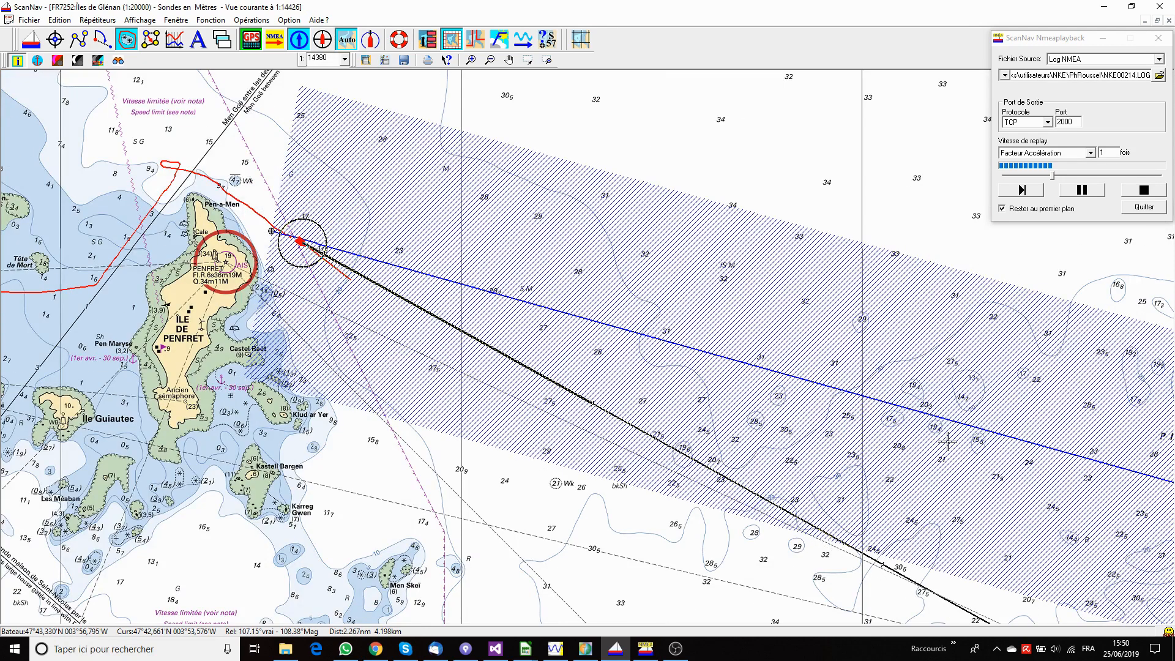
left_click_drag(947, 440, 755, 402)
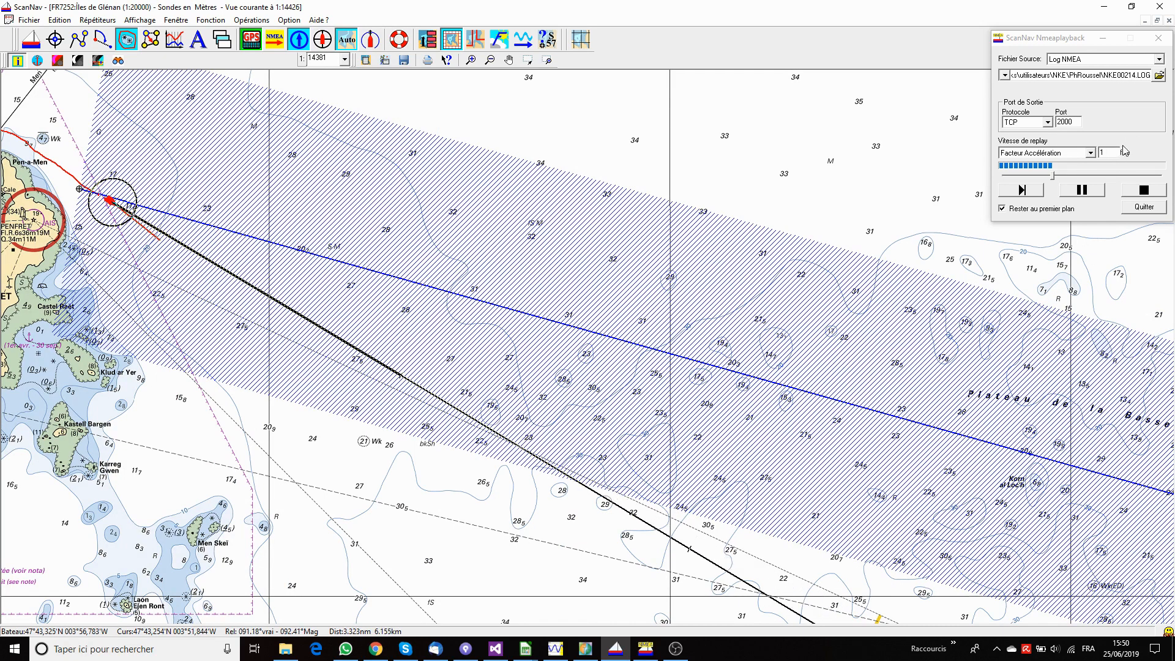
left_click_drag(1044, 40, 1174, 40)
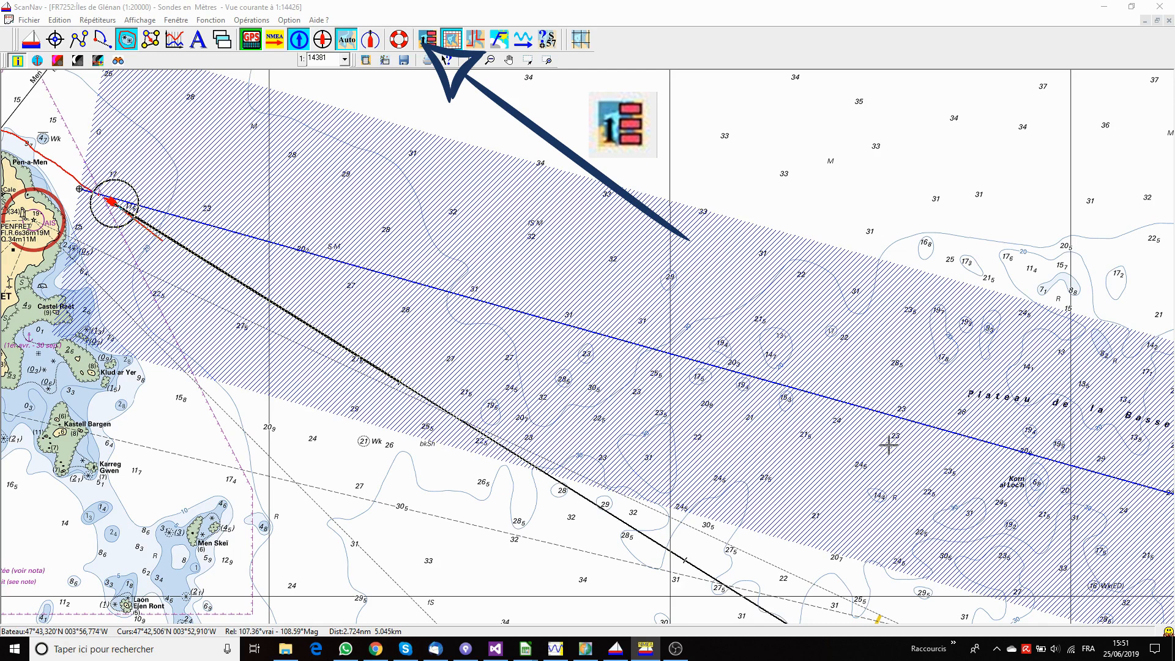
left_click(430, 38)
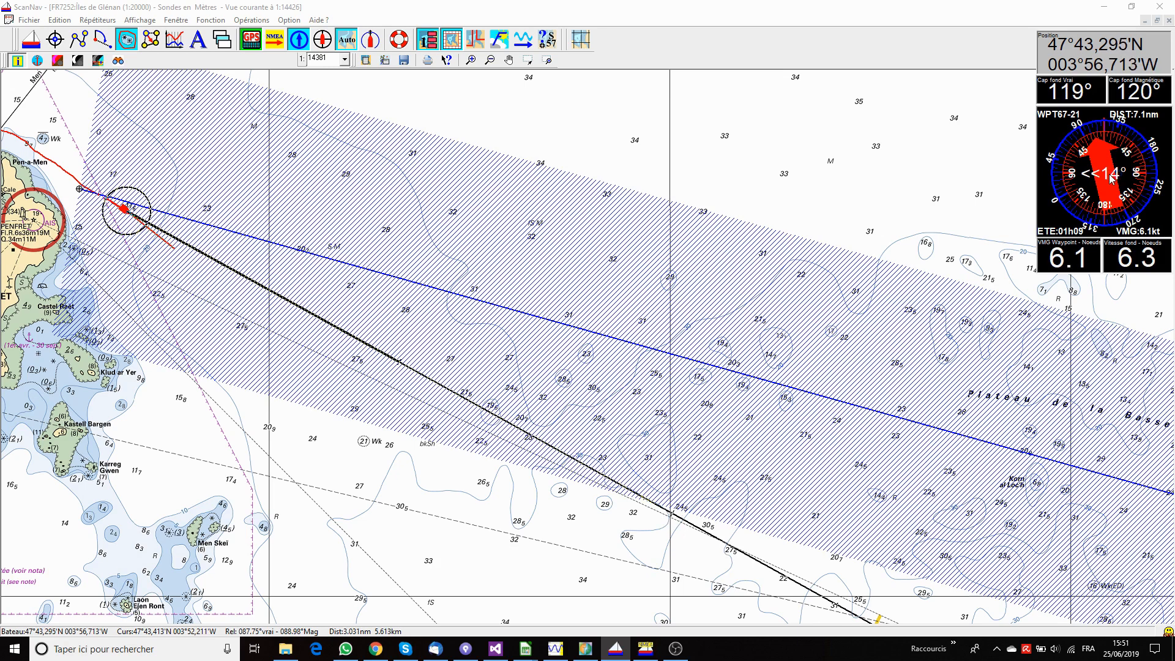
- Try resizing the waypoint compass repeater from its edge
left_click_drag(1079, 209, 1052, 219)
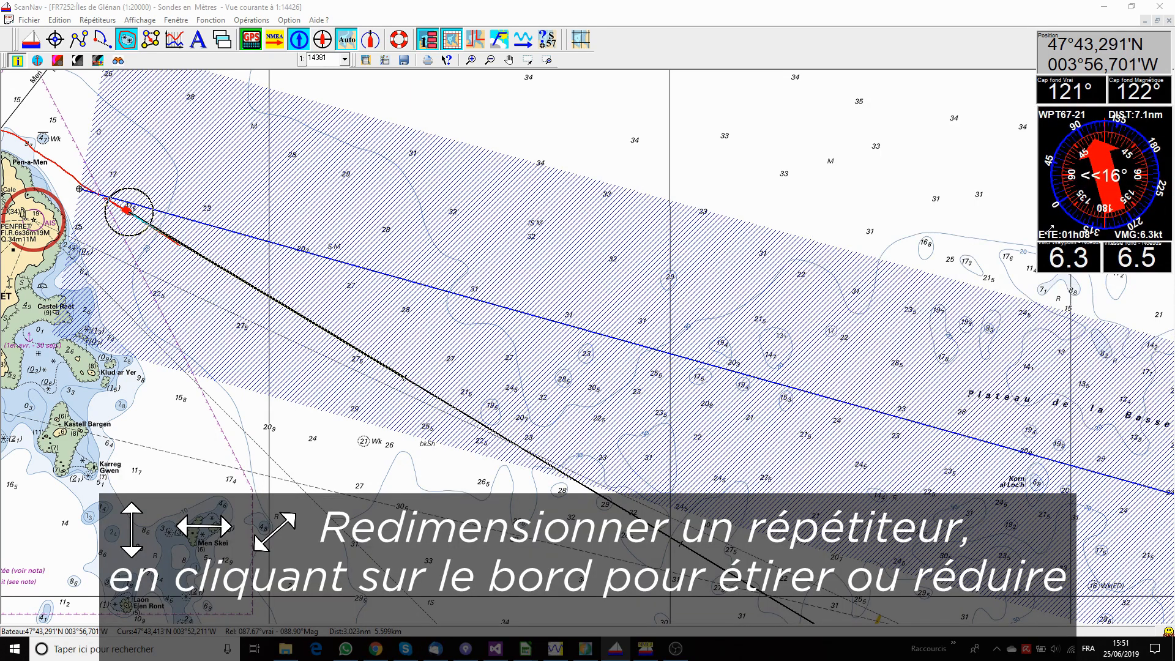
left_click_drag(1053, 219, 1051, 226)
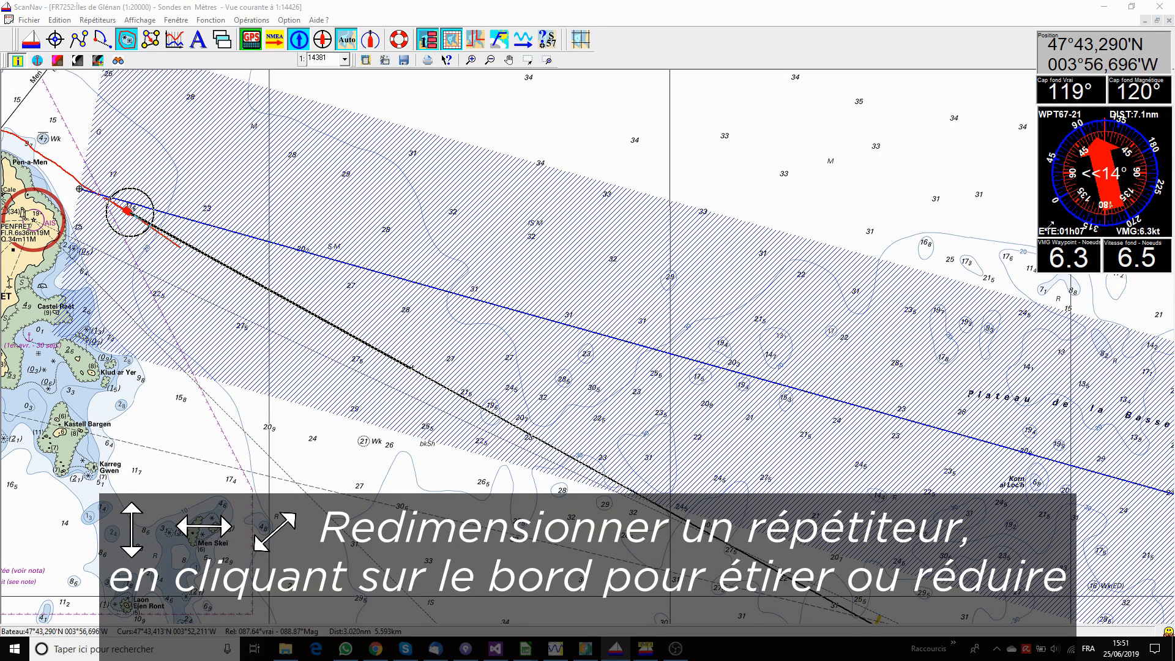
double_click(1052, 223)
double_click(1082, 204)
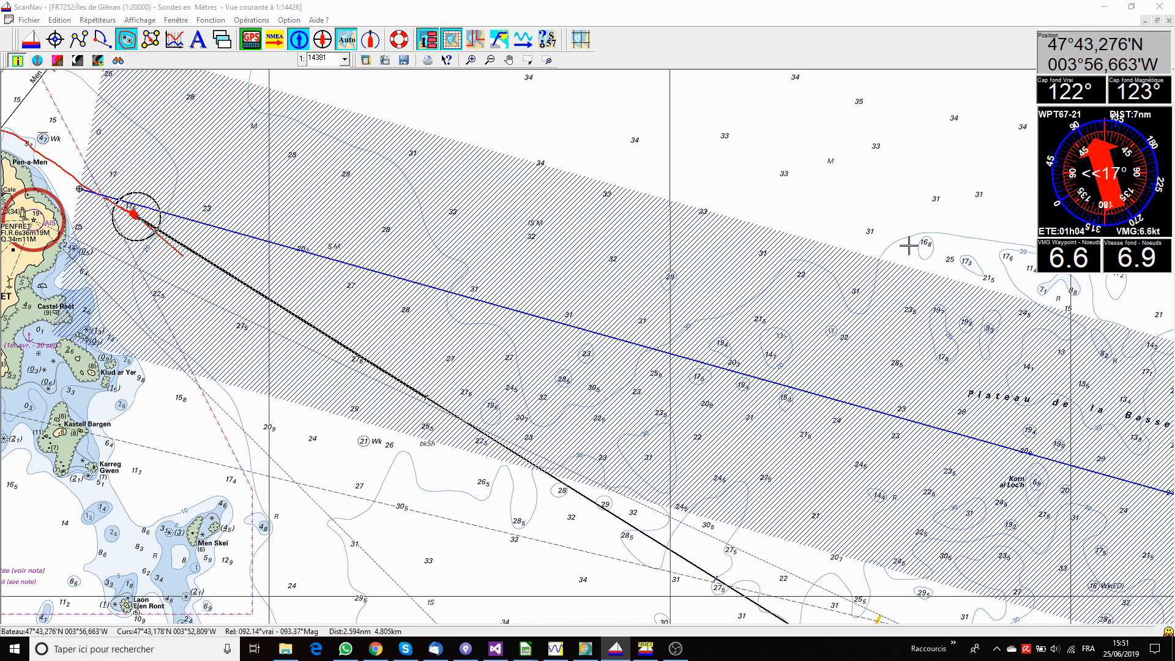
- Review the boat's heading line, graduation and uncertainty circle settings and accept them
scroll(909, 245, "down", 1)
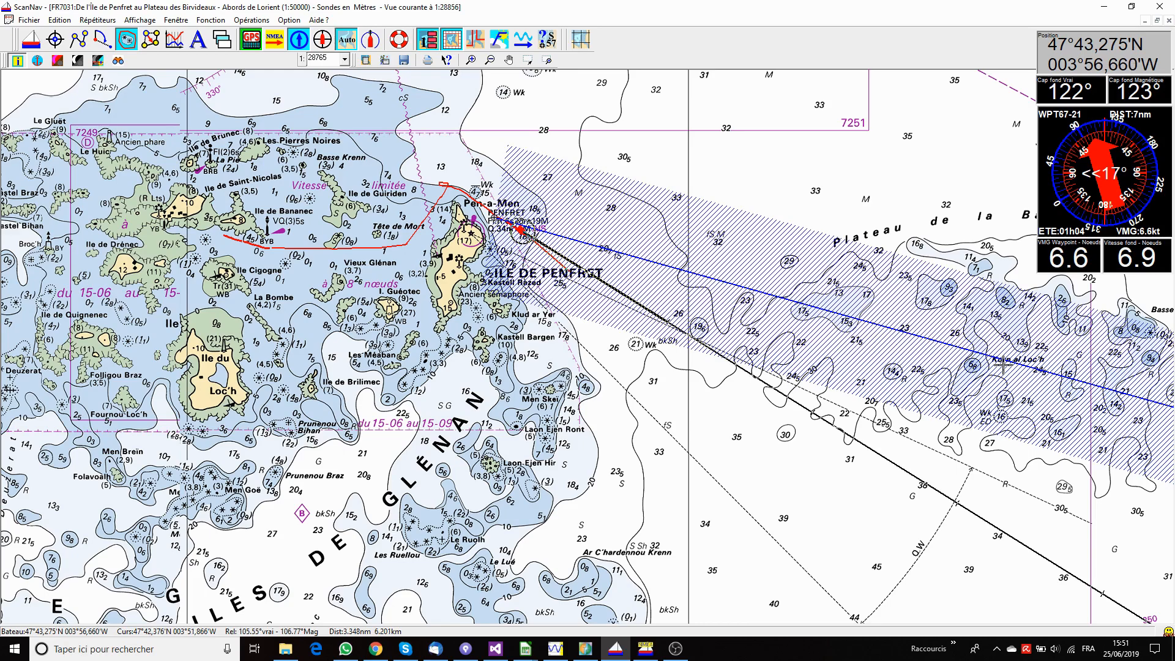
left_click_drag(1003, 365, 575, 355)
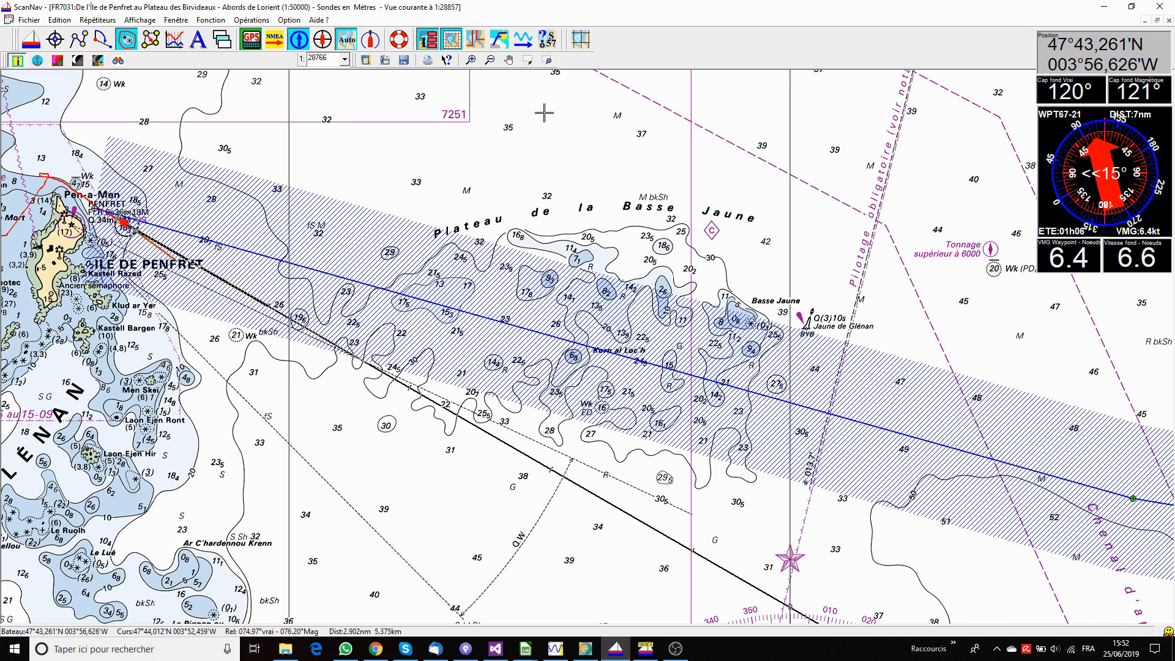
left_click(375, 39)
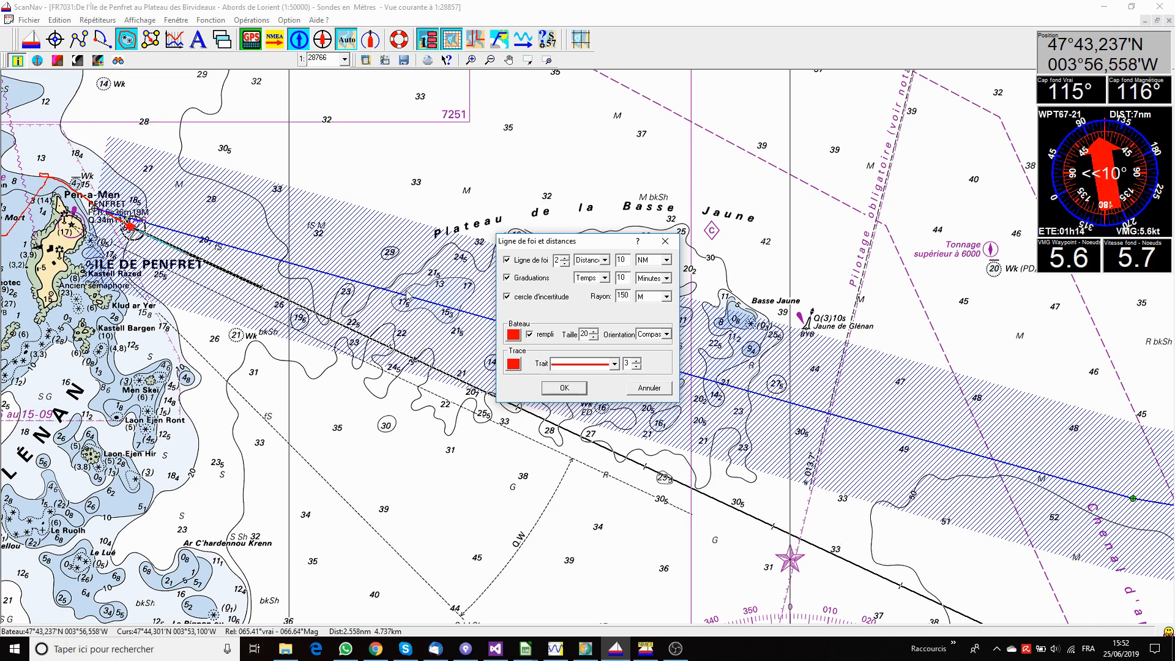
left_click(565, 388)
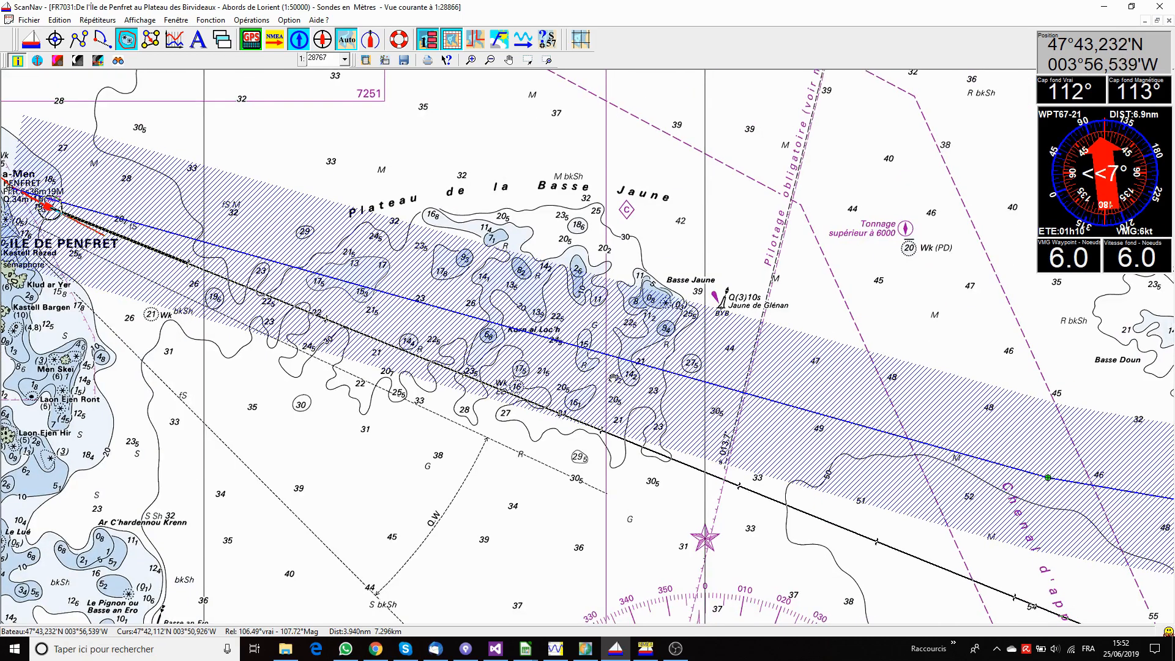
- Edit Route 0 by moving waypoint WPT67-21 north, then far south, and finally just east of the approach channel
scroll(612, 377, "down", 1)
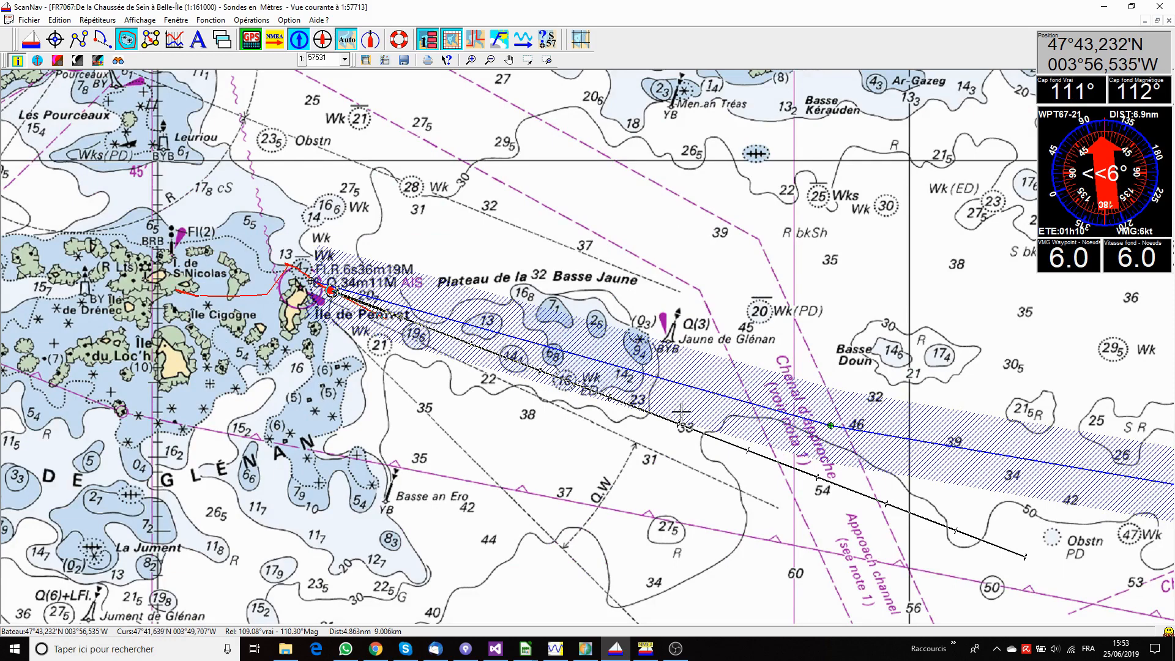
left_click_drag(681, 413, 557, 375)
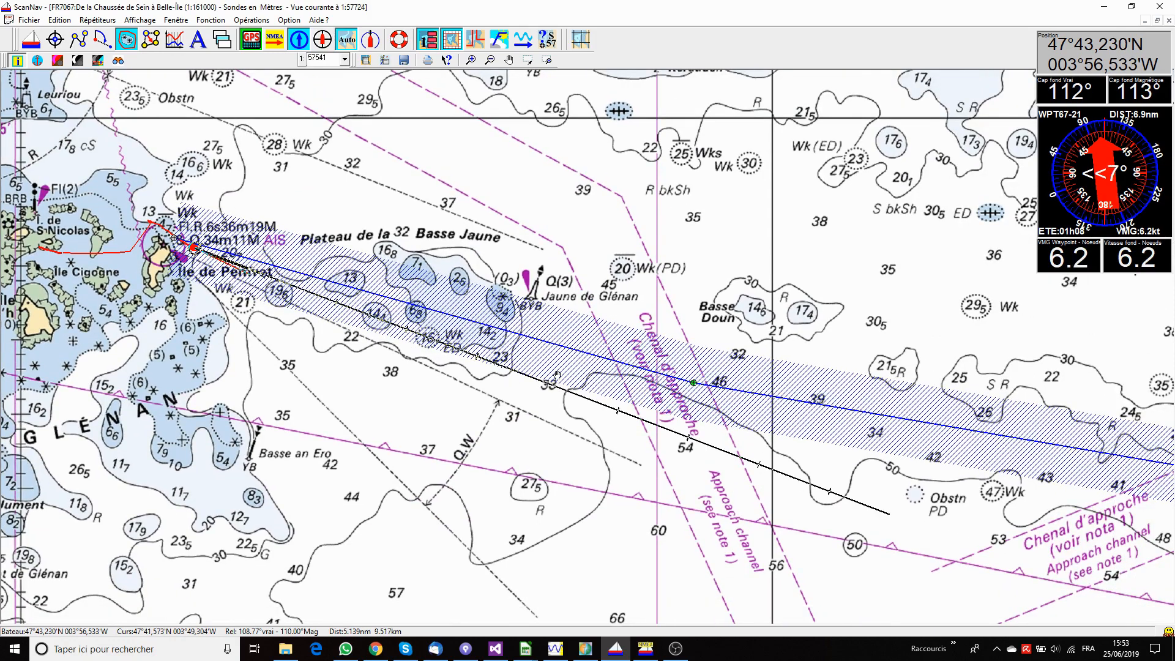
left_click(151, 43)
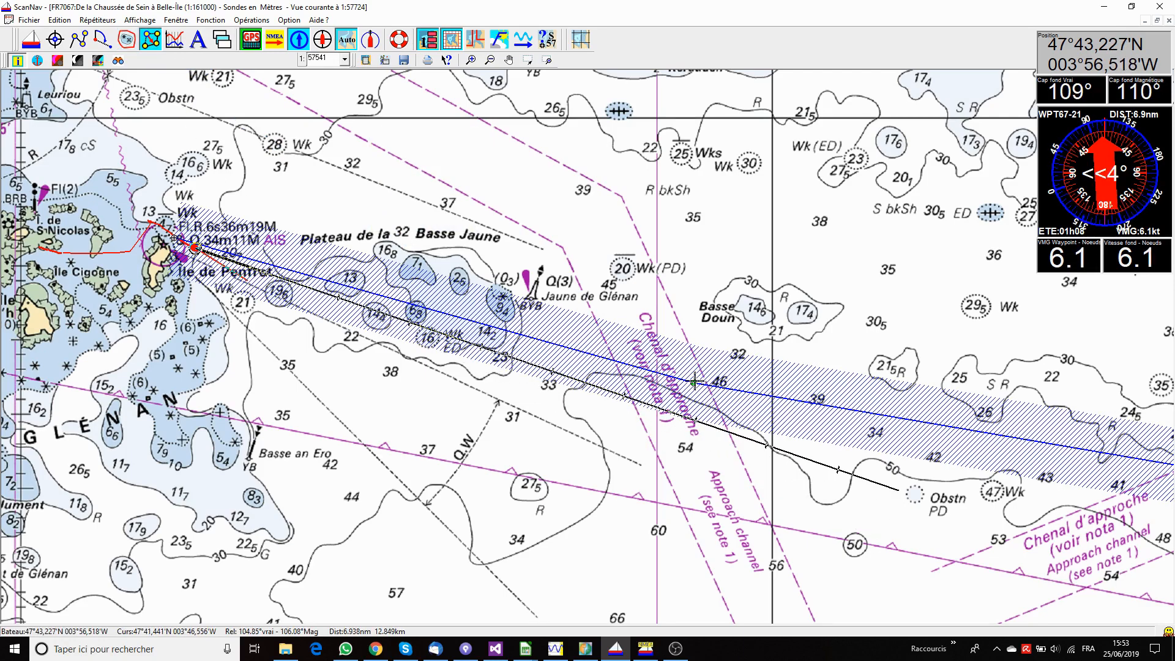
mouse_move(699, 382)
left_mouse_down()
mouse_move(679, 264)
mouse_move(716, 161)
left_mouse_up()
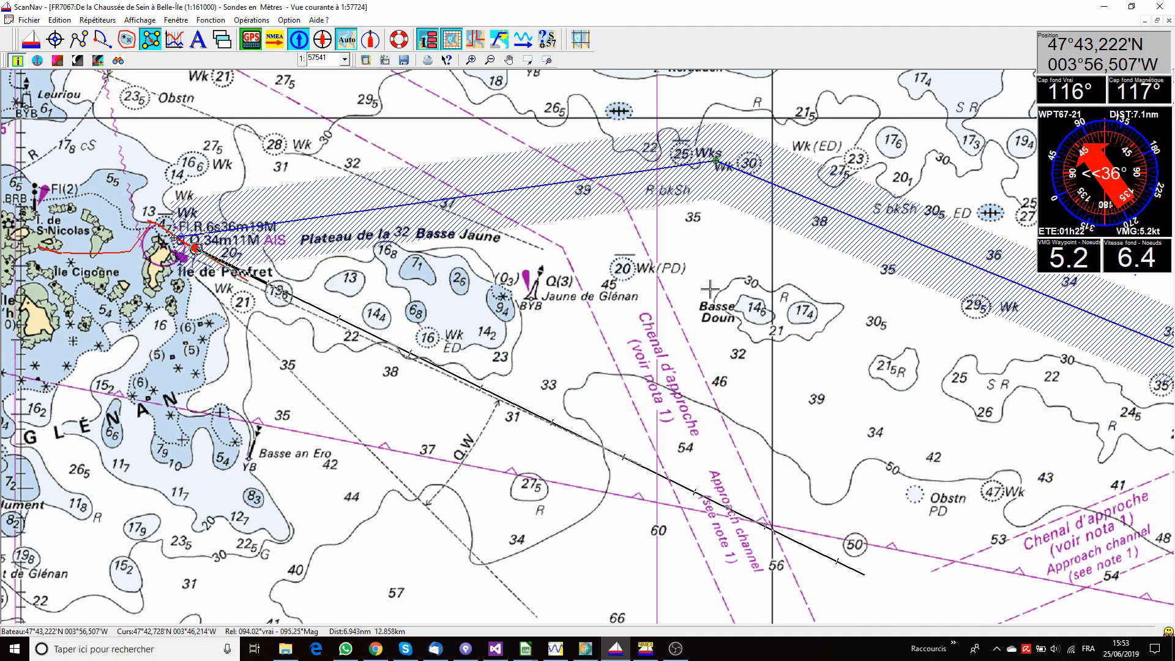
left_click(623, 588)
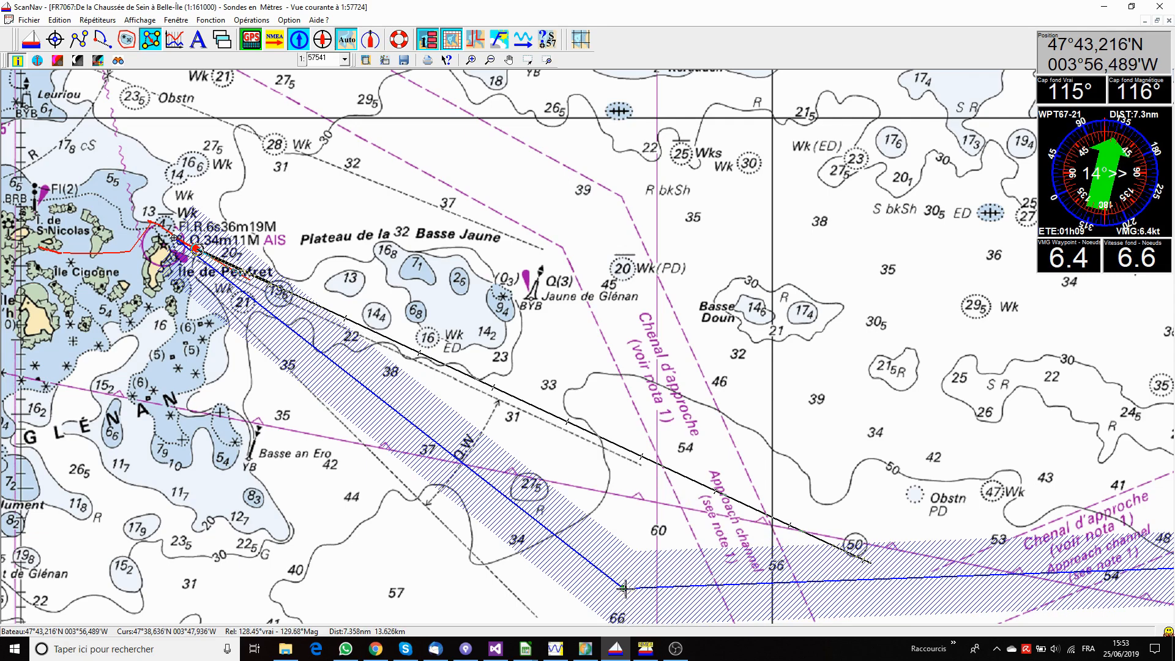
left_click(747, 424)
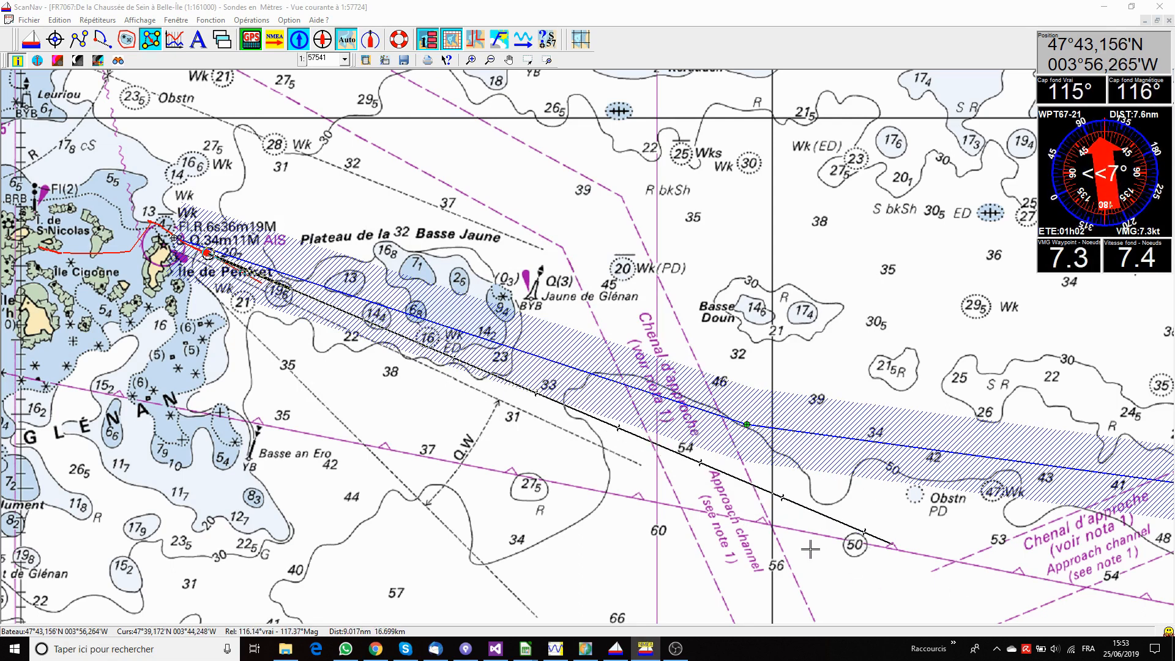
- Move waypoint WPT67-21 well north of Basse Doun, and acknowledge the resulting waypoint heading and off-route alarms
left_click(744, 423)
left_click(759, 115)
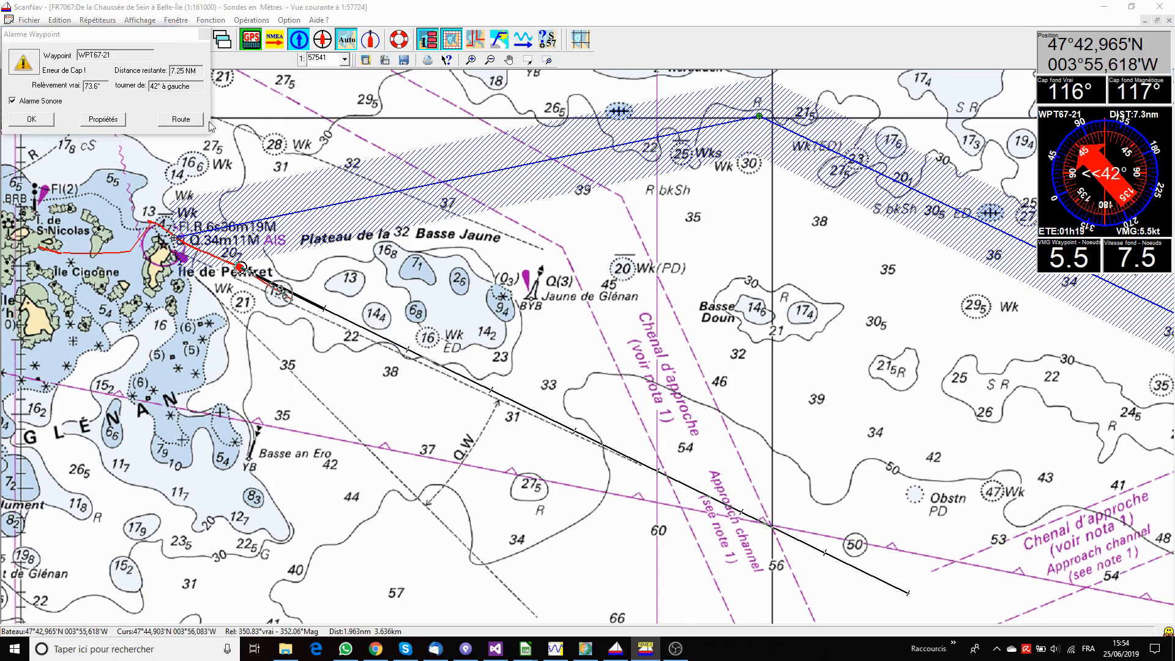
left_click_drag(51, 39, 54, 150)
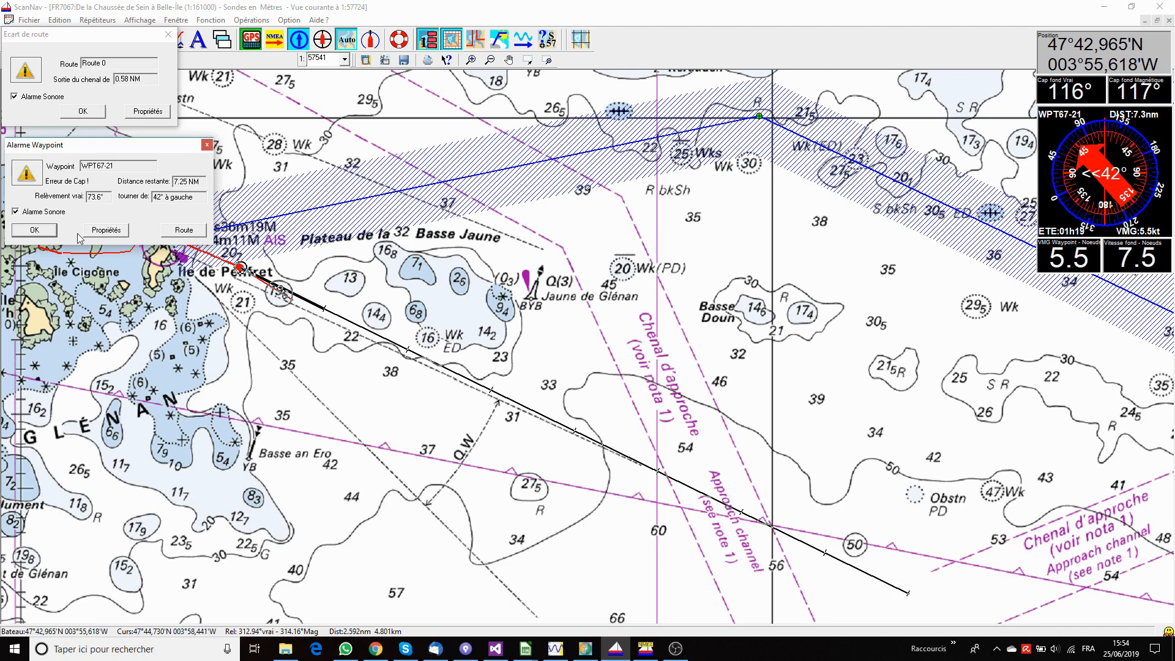
left_click(52, 231)
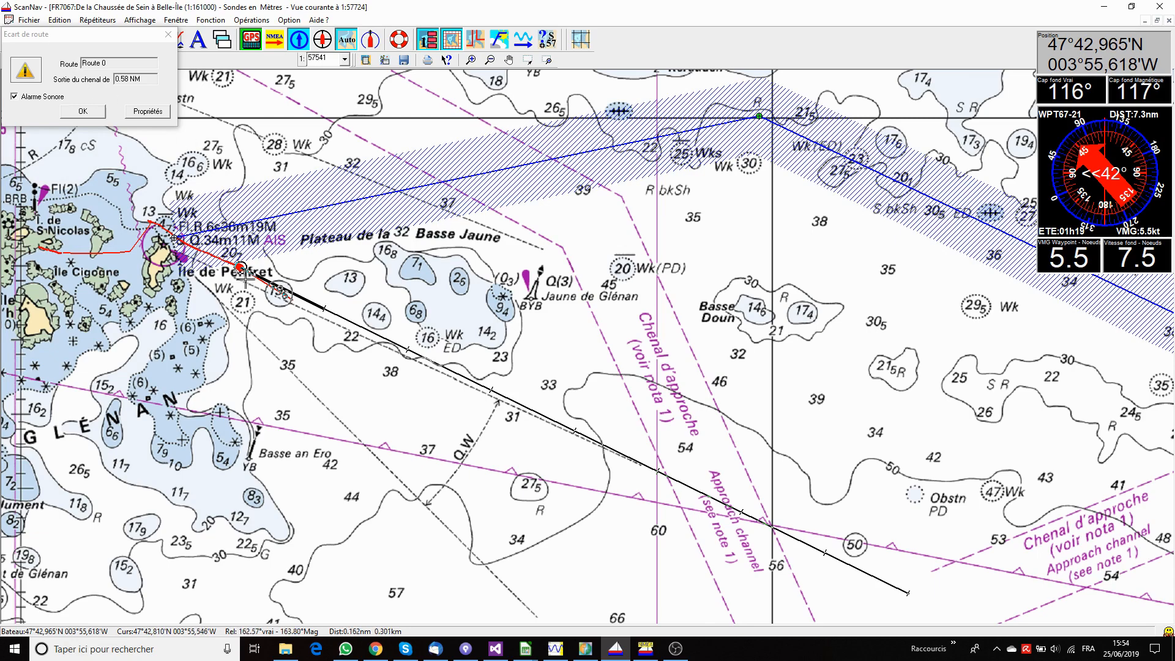
scroll(239, 268, "up", 1)
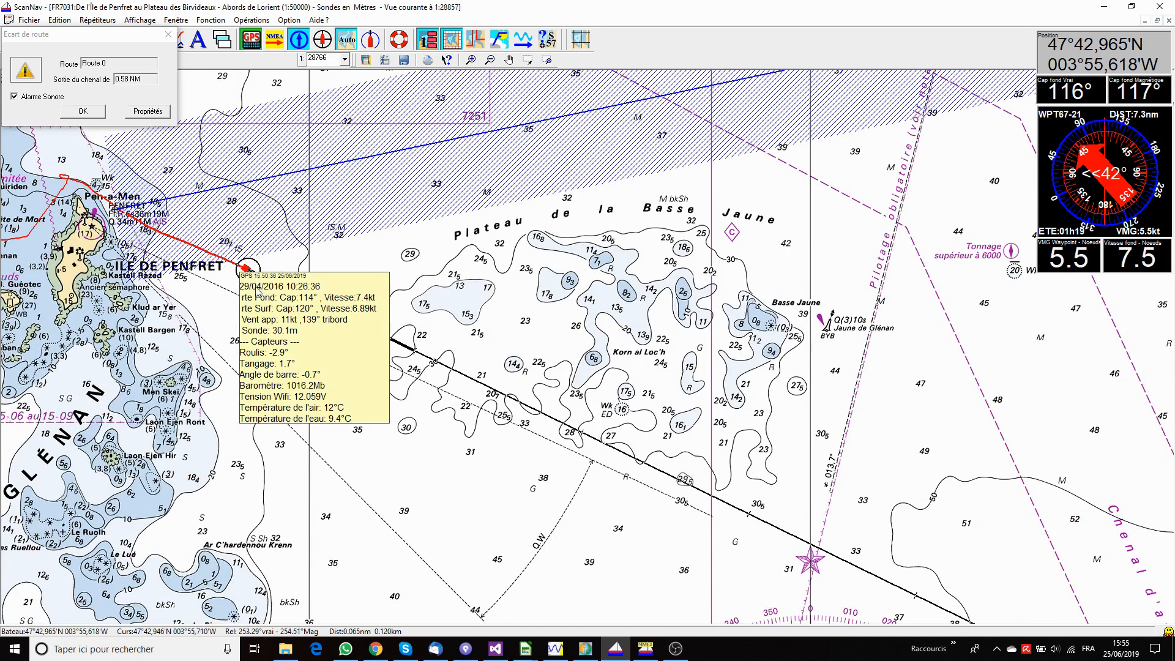
left_click(83, 112)
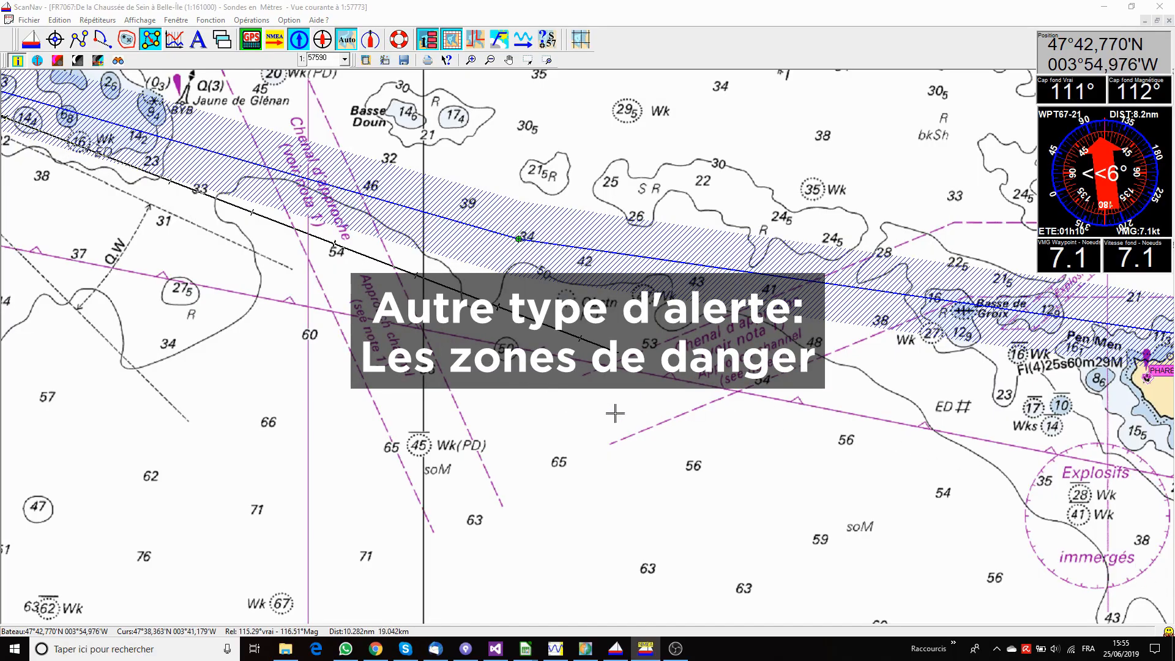
- Draw an active six-point danger zone over the shoals southwest of Basse Jaune, with approach and entry alarm sounds
left_click_drag(564, 304, 929, 461)
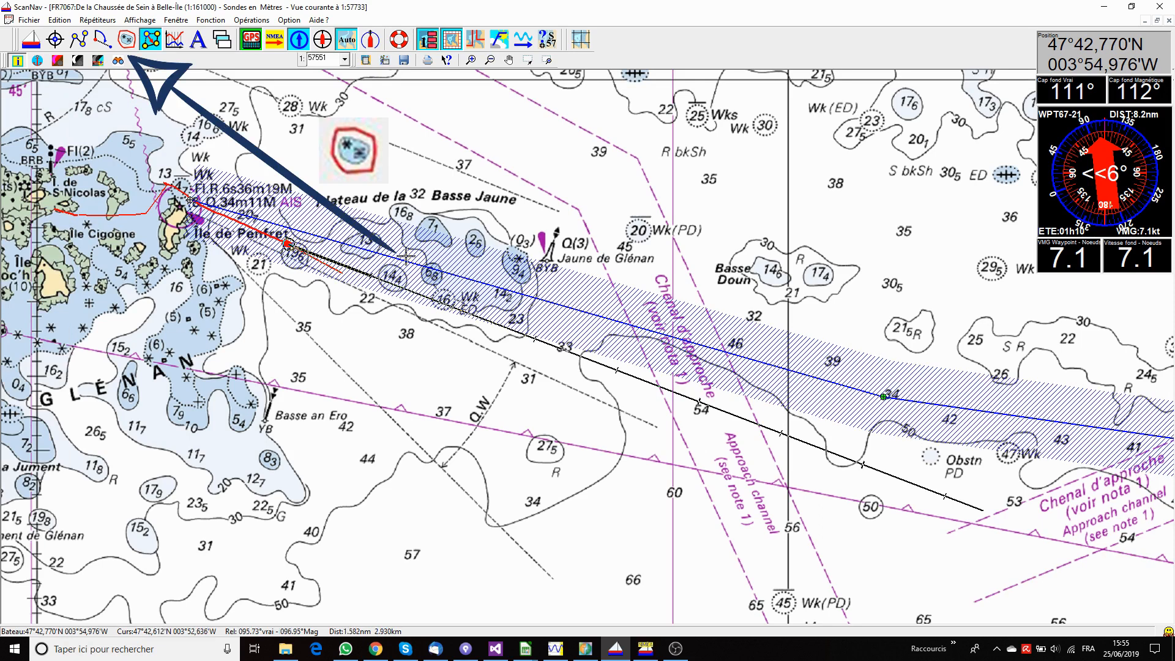
left_click(447, 268)
left_click(410, 276)
left_click(410, 300)
left_click(470, 324)
left_click(497, 310)
double_click(499, 286)
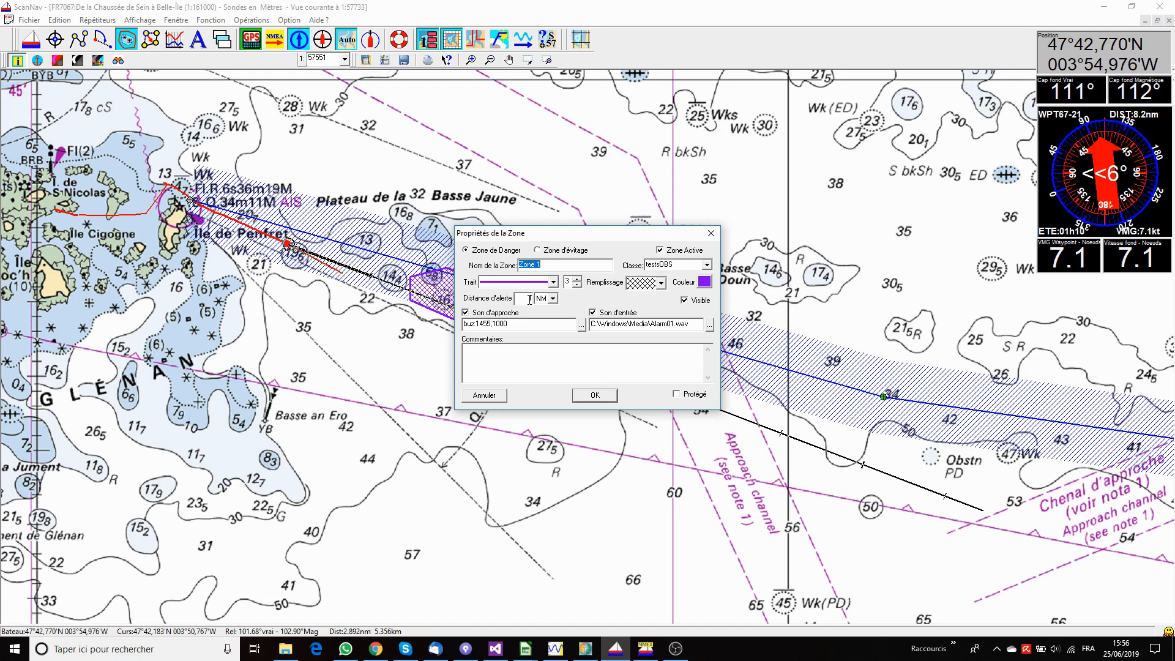
left_click(589, 395)
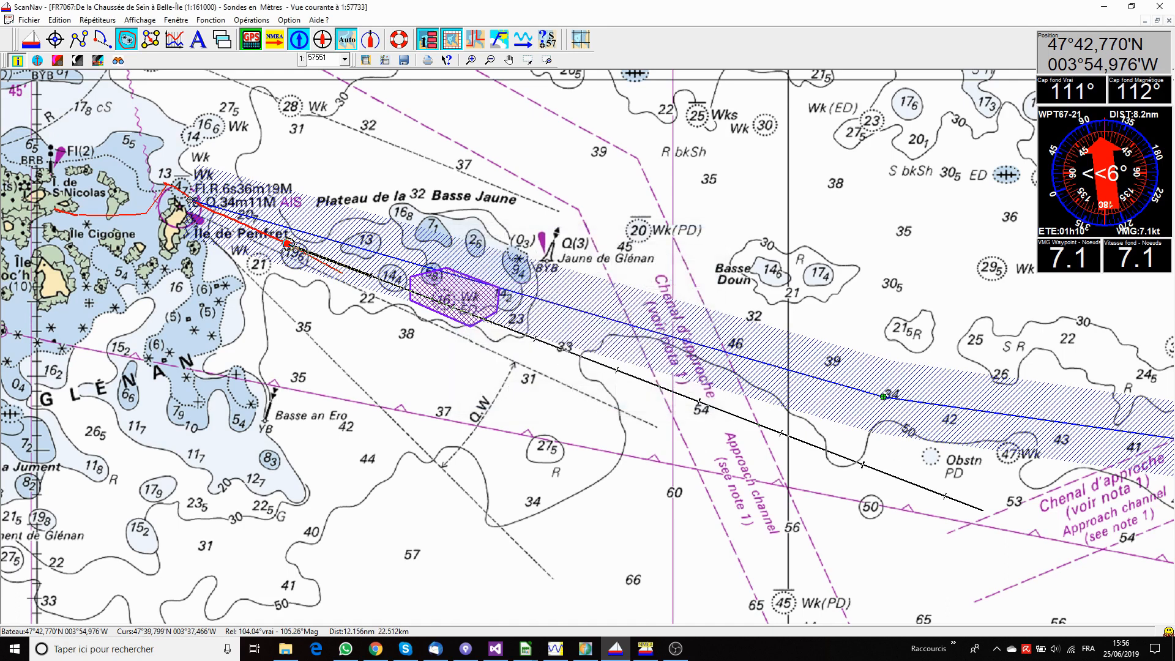
- Switch to the NMEA playback window, let the replayed boat enter the danger zone, and dismiss the danger zone alarm
key("alt+Tab")
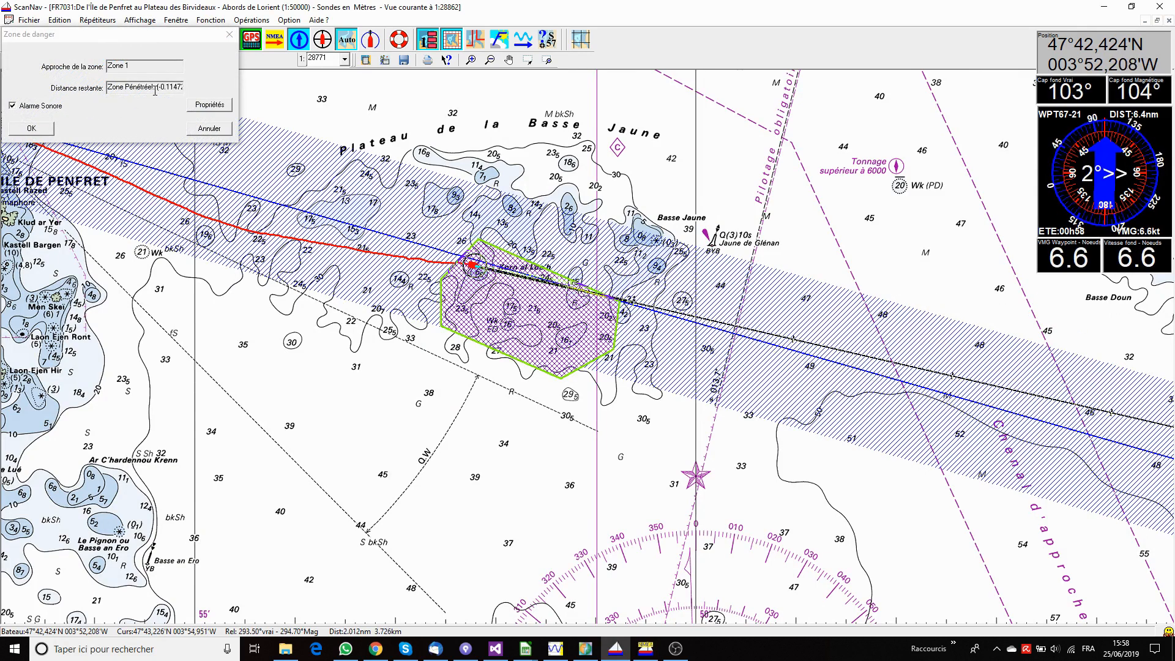
left_click(201, 132)
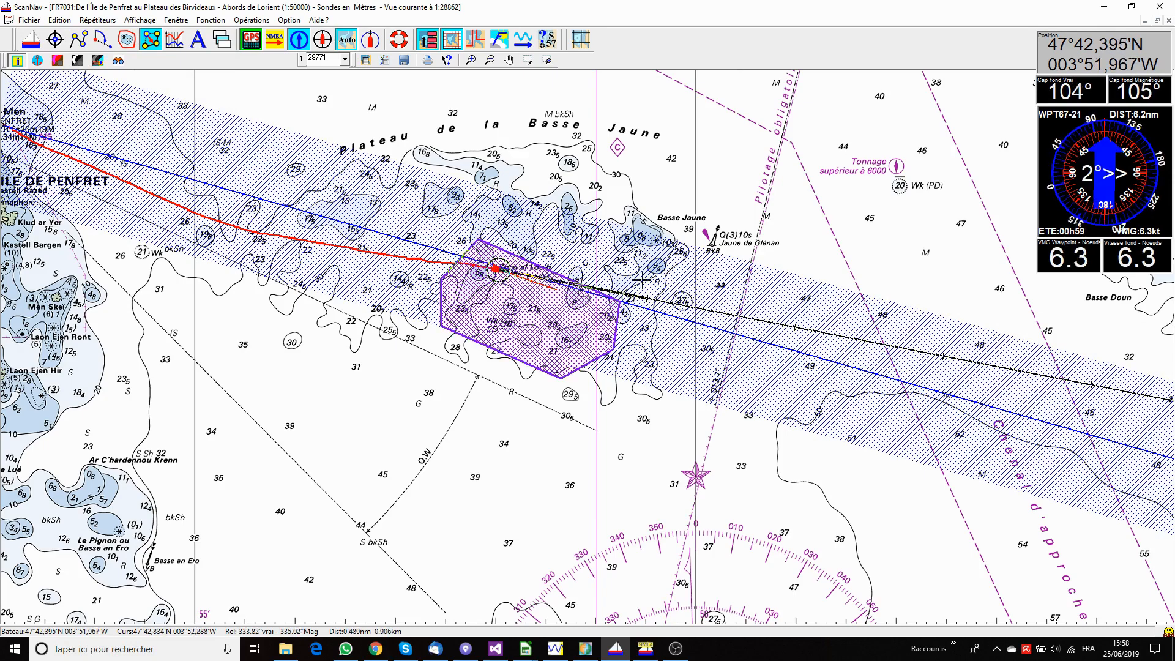
left_click_drag(641, 280, 291, 204)
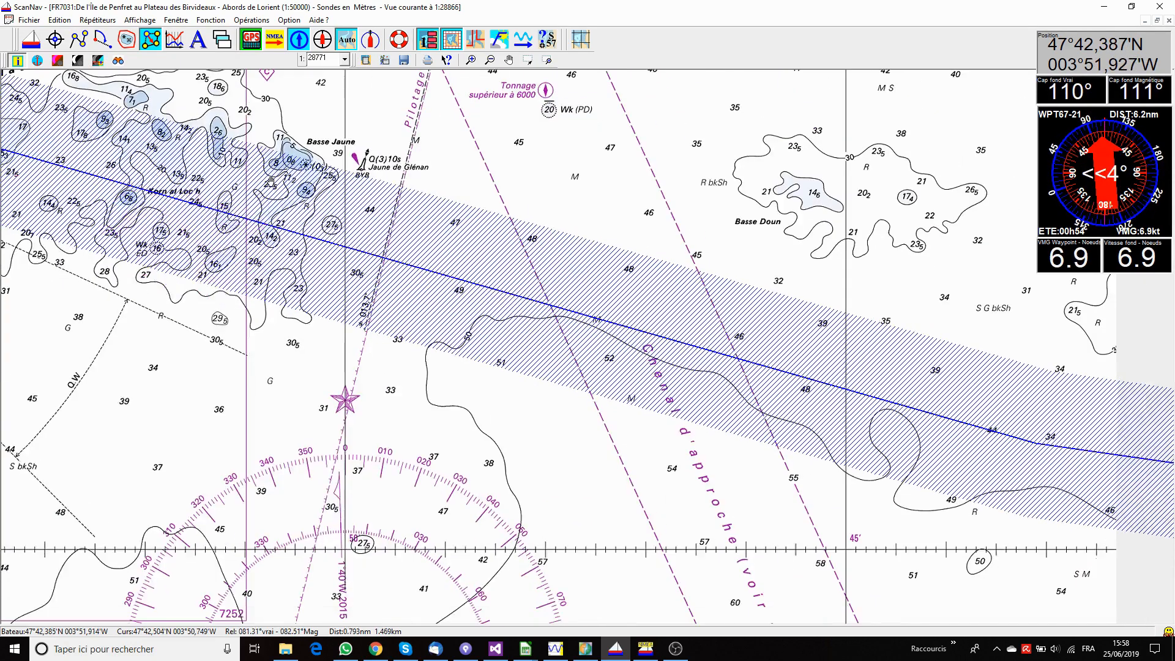
scroll(306, 172, "down", 2)
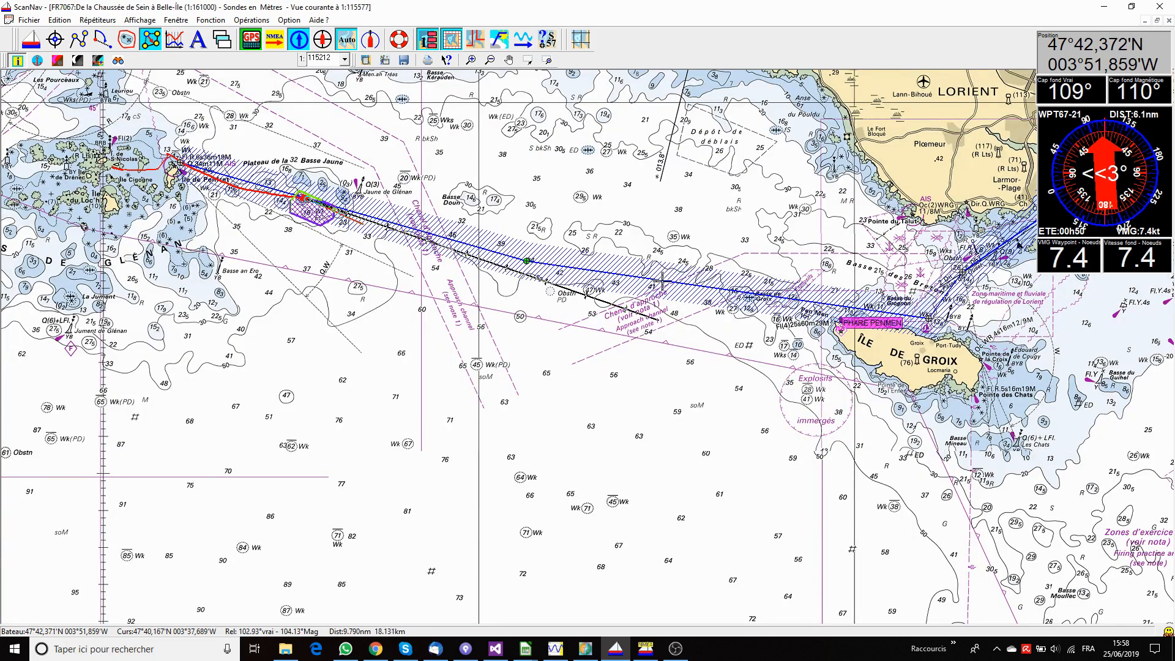